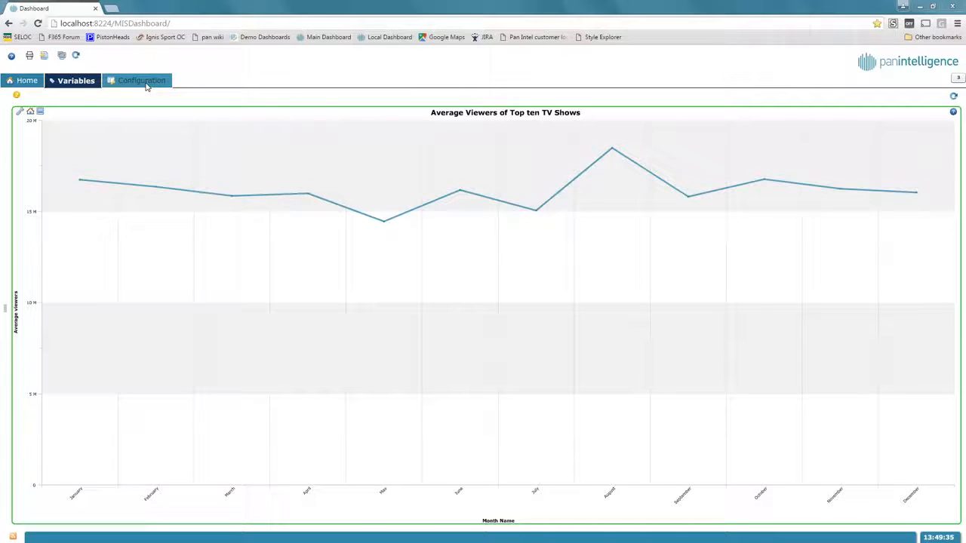
# In Configuration Settings, add a new global variable named current_year
pyautogui.click(146, 84)
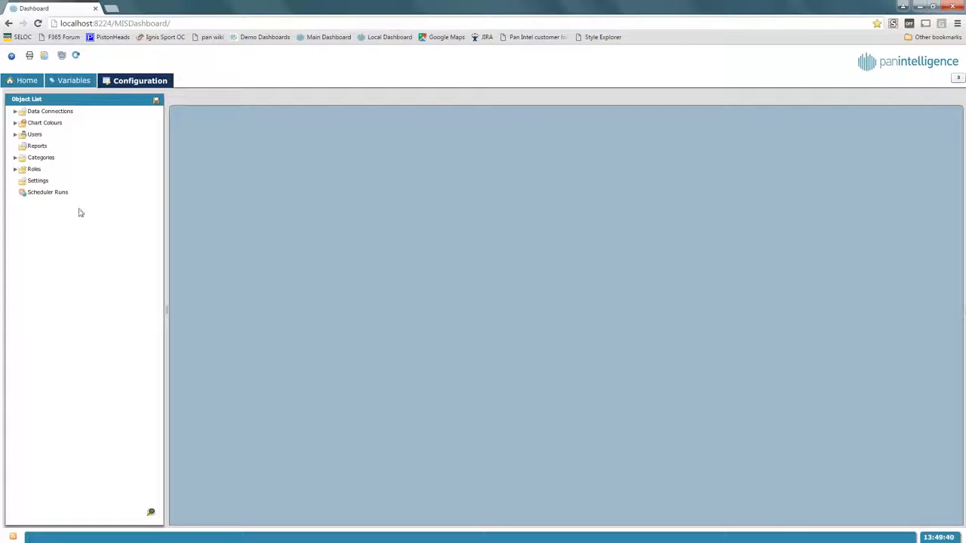
pyautogui.click(31, 184)
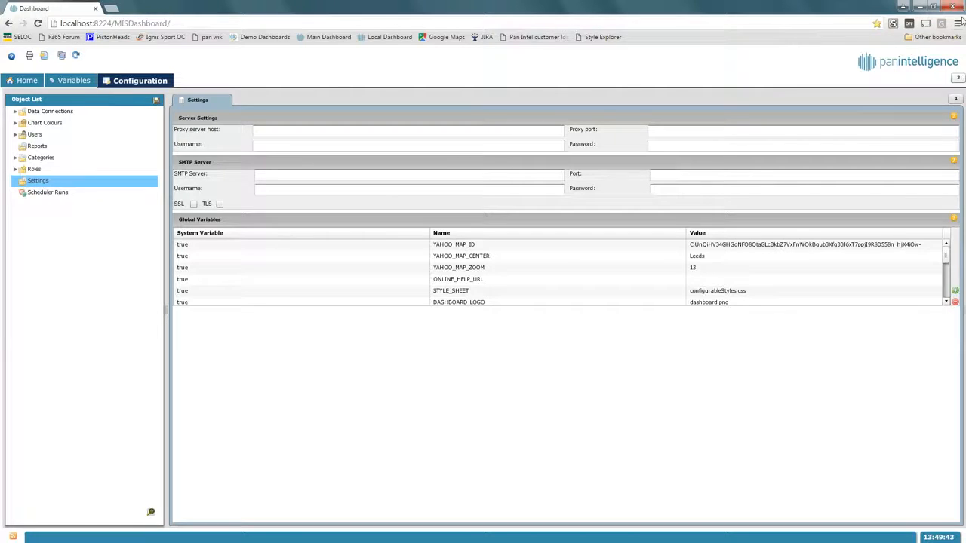
pyautogui.moveTo(948, 260); pyautogui.dragTo(948, 292)
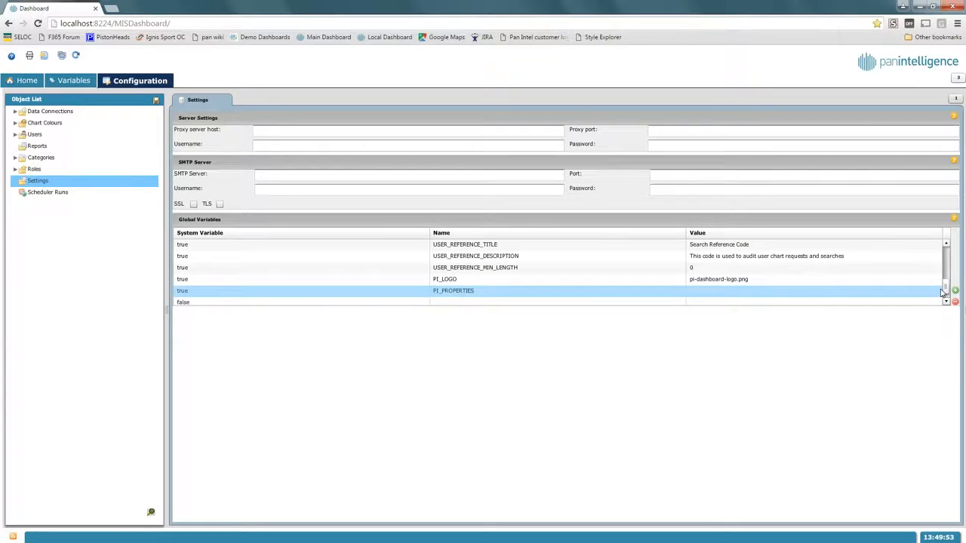
pyautogui.click(946, 301)
pyautogui.doubleClick(483, 293)
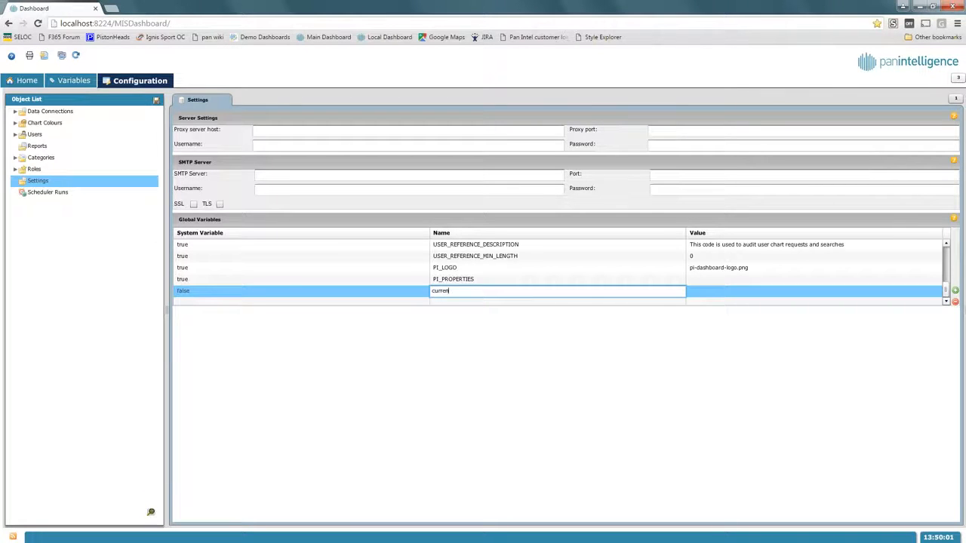
pyautogui.write('current_year')
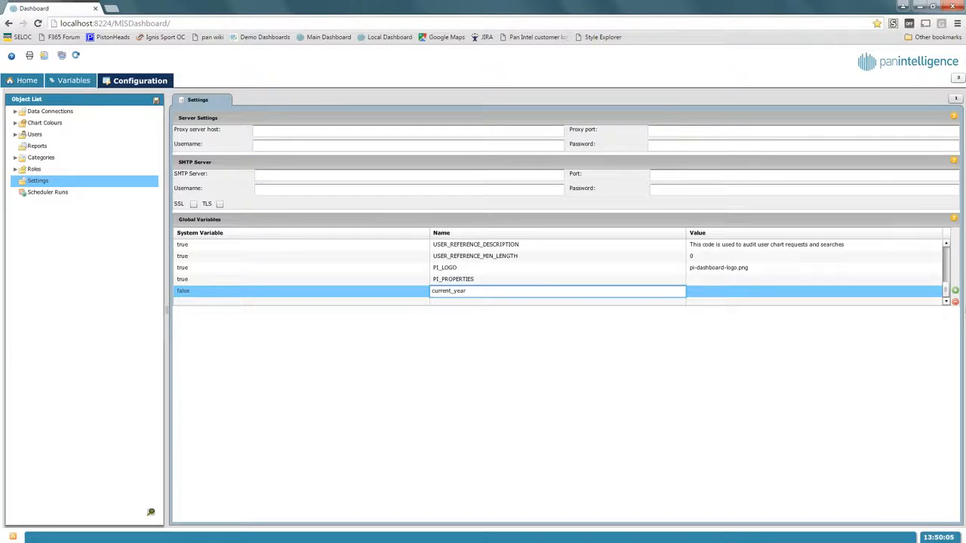
# Commit the current_year entry and go back to the Variables tab's TV viewers chart
pyautogui.click(711, 295)
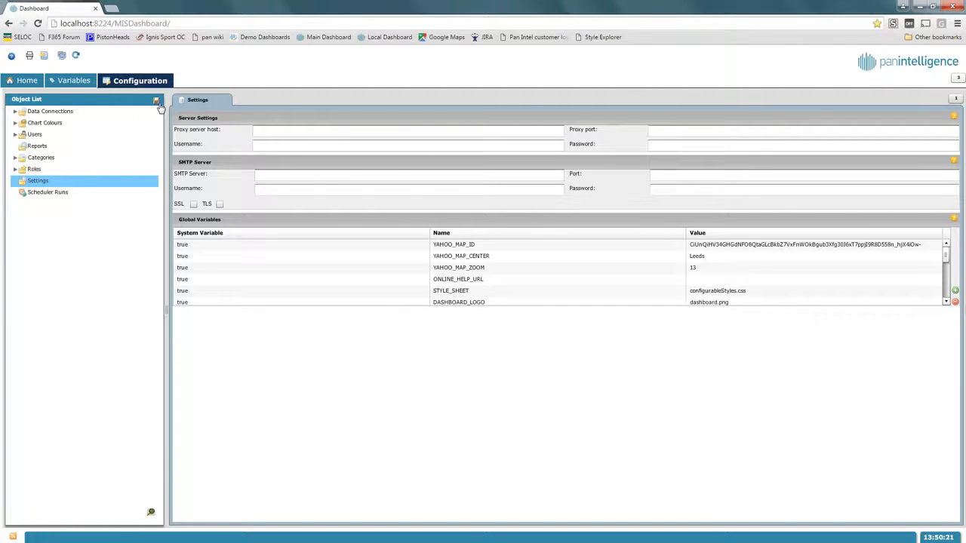
pyautogui.click(446, 267)
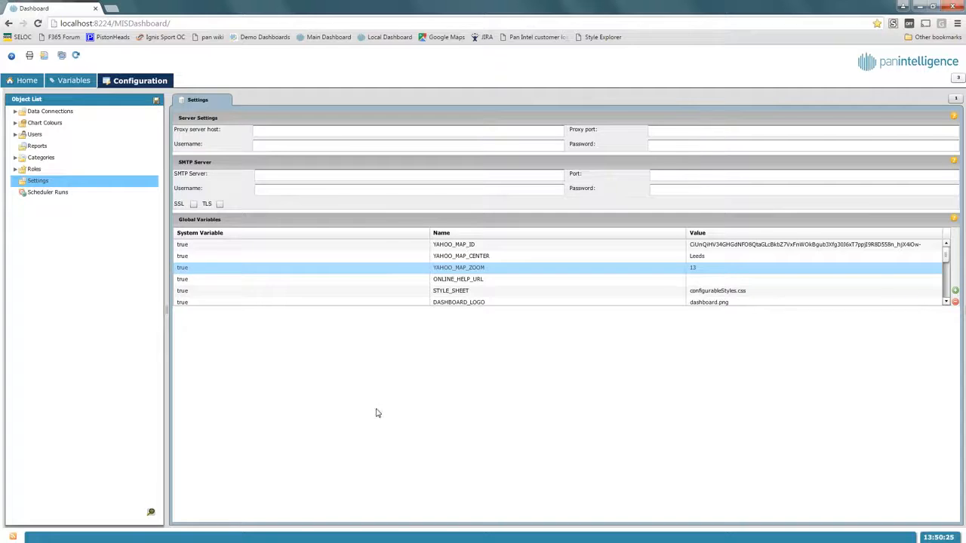
pyautogui.click(73, 81)
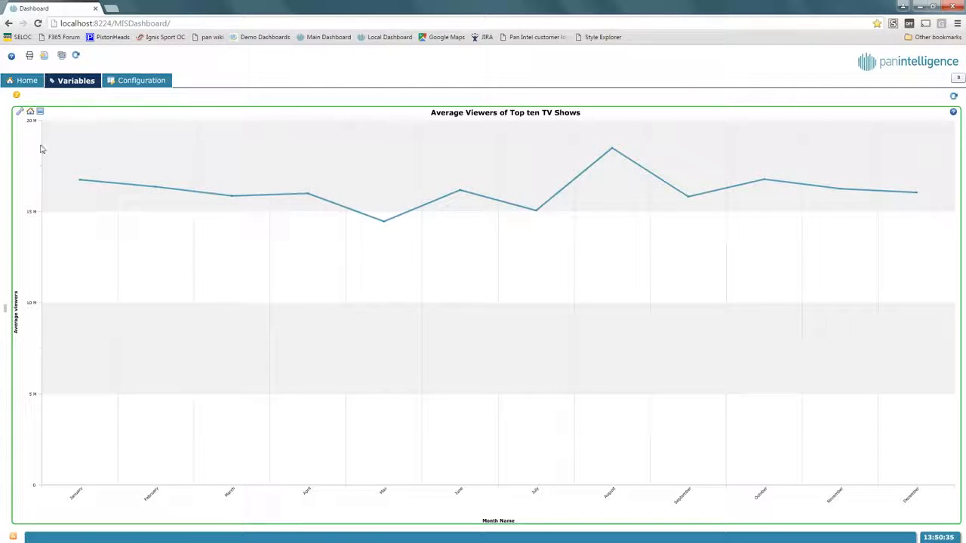
# In Chart Explorer, add a TV Ratings Date > Year filter equal to [[current_year]]
pyautogui.click(21, 113)
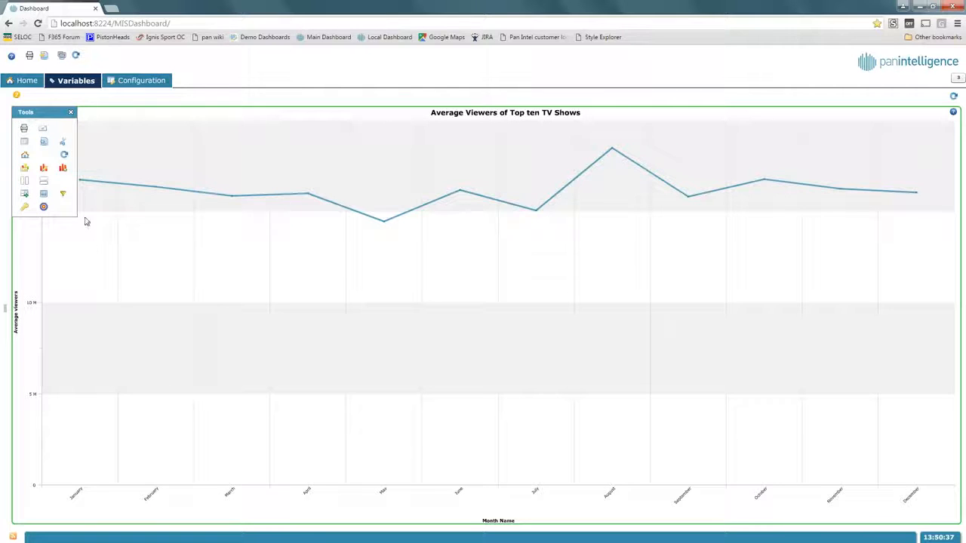
pyautogui.click(43, 167)
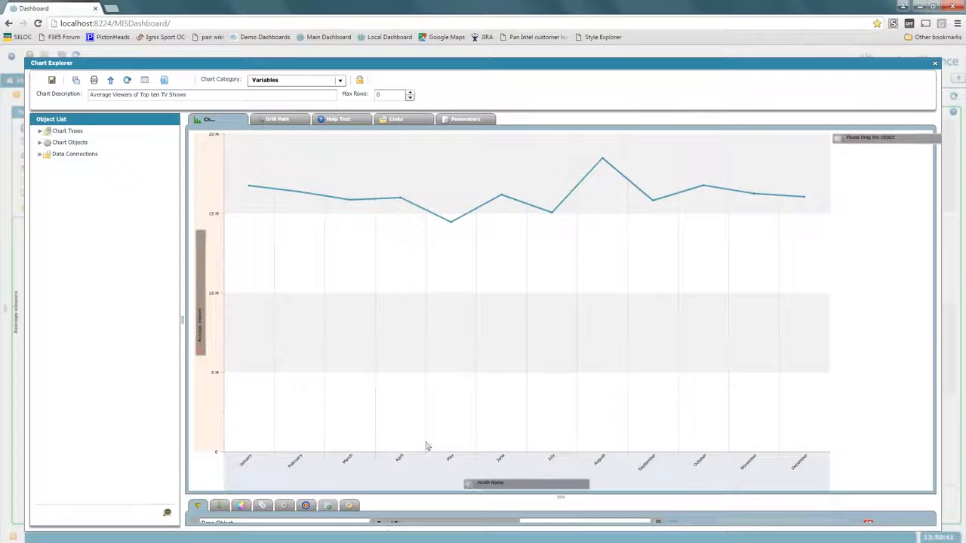
pyautogui.click(437, 498)
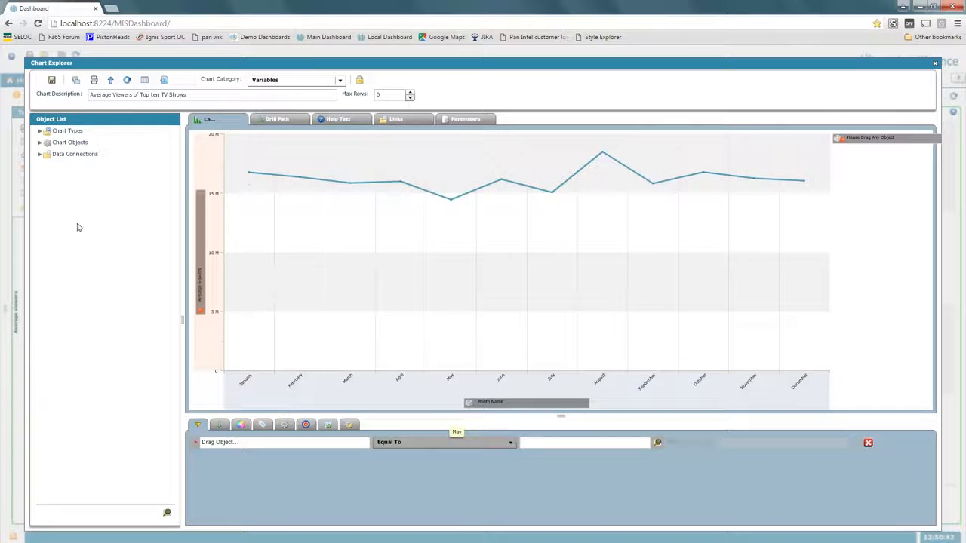
pyautogui.click(40, 154)
pyautogui.click(48, 166)
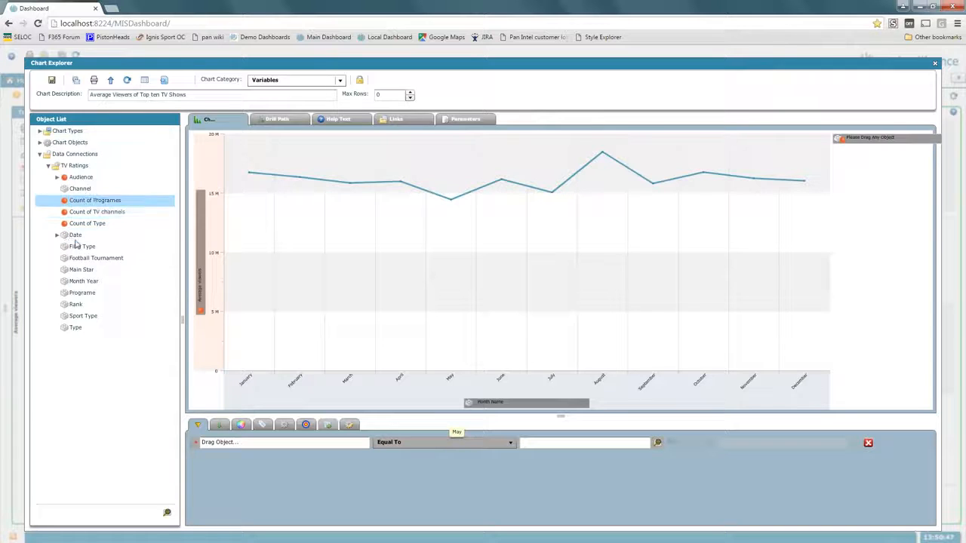
pyautogui.click(56, 234)
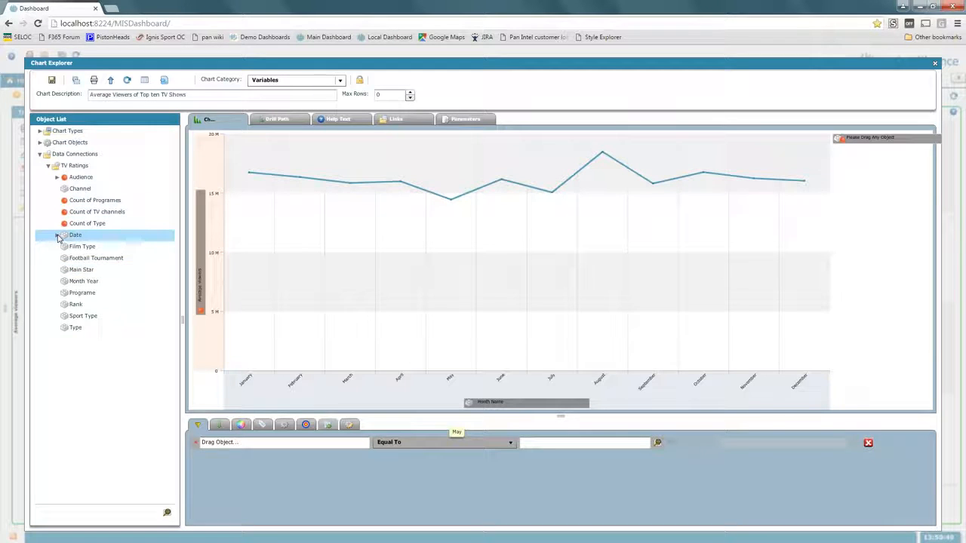
pyautogui.moveTo(81, 259); pyautogui.dragTo(252, 443)
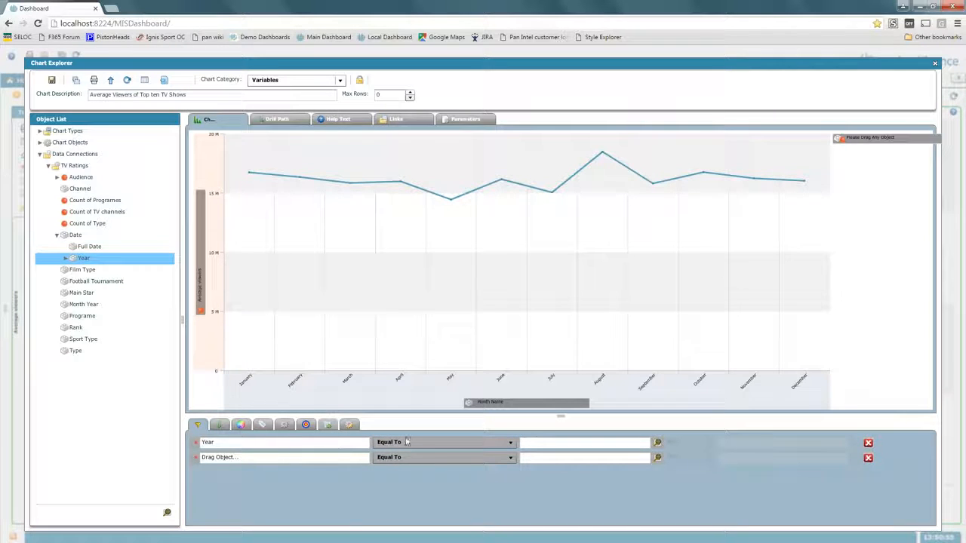
pyautogui.click(537, 441)
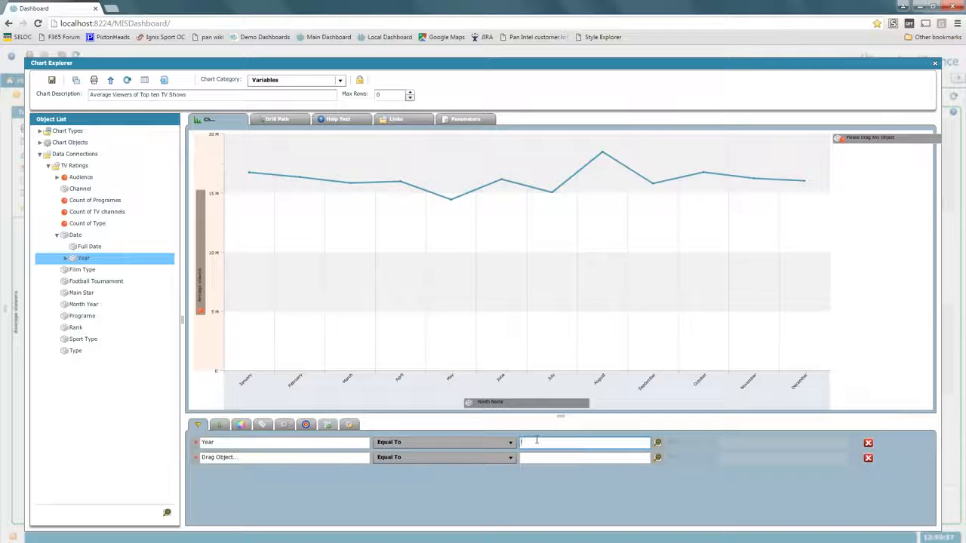
pyautogui.write('[[current_year')
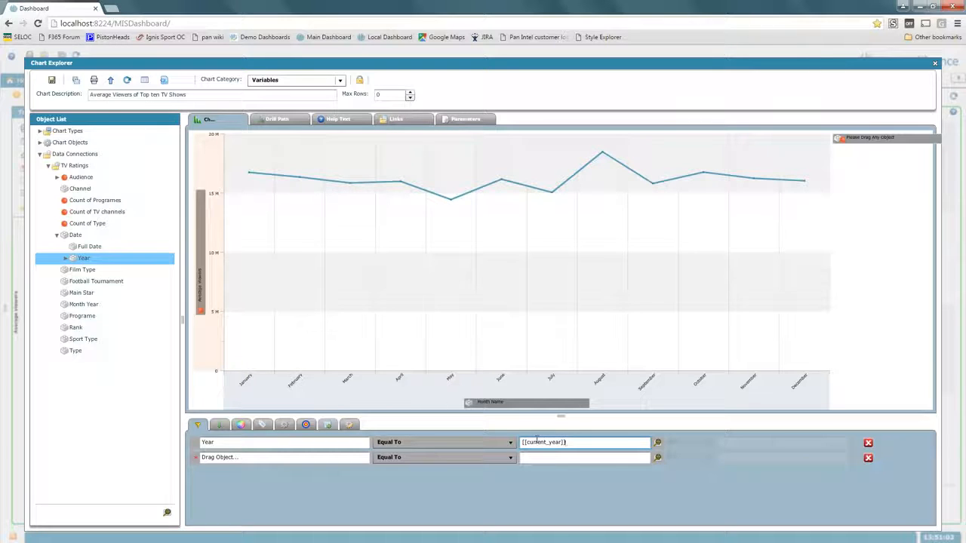
pyautogui.click(275, 119)
# Retitle the chart 'Average Viewers of Top ten TV Shows [[current_year]]' and save it
pyautogui.click(484, 151)
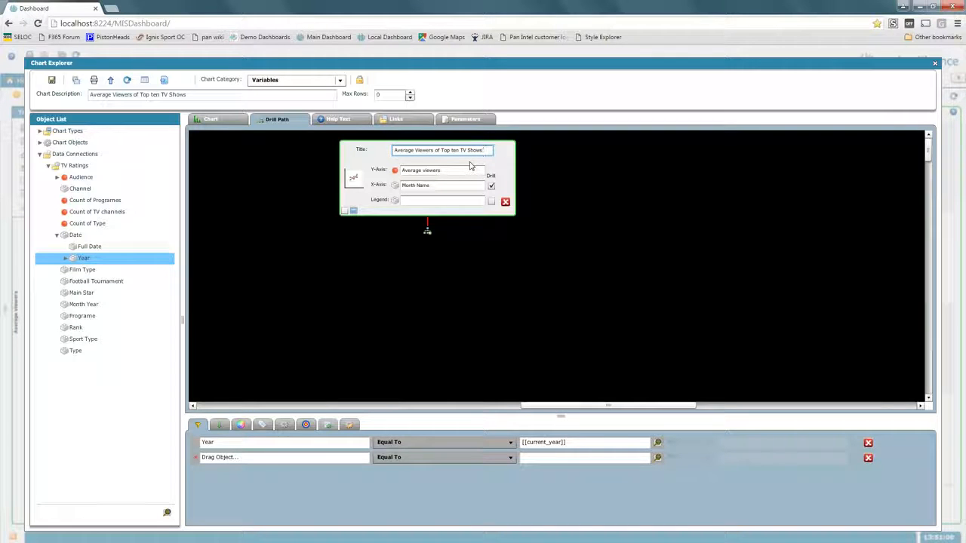
pyautogui.write('[[curre')
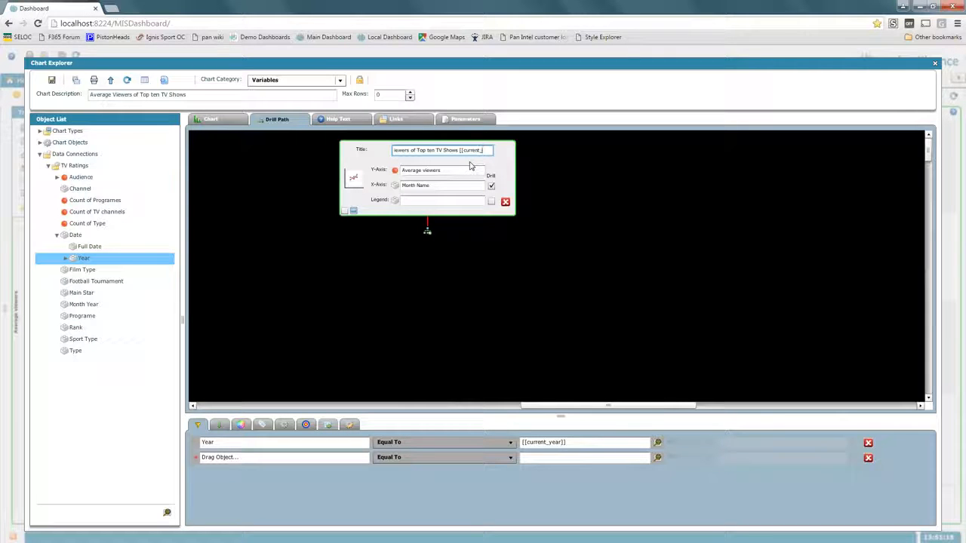
pyautogui.write('nt_year]]')
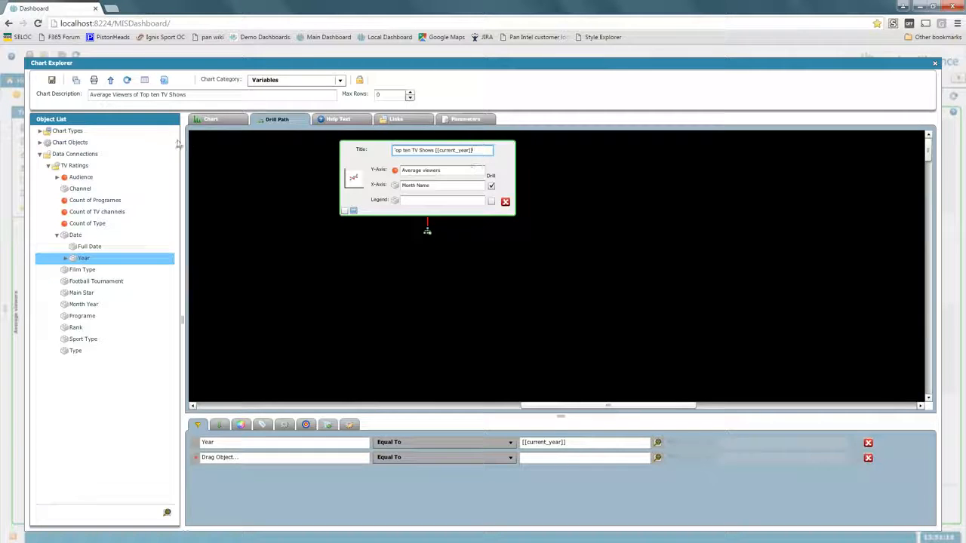
pyautogui.click(50, 80)
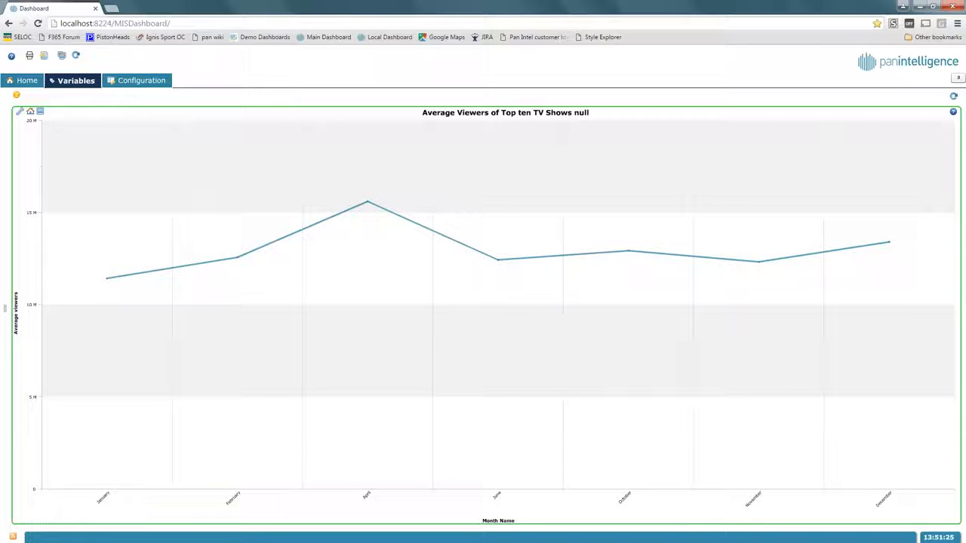
# Reload, sign in with the user name and password, and view the chart titled '...2011'
pyautogui.click(38, 24)
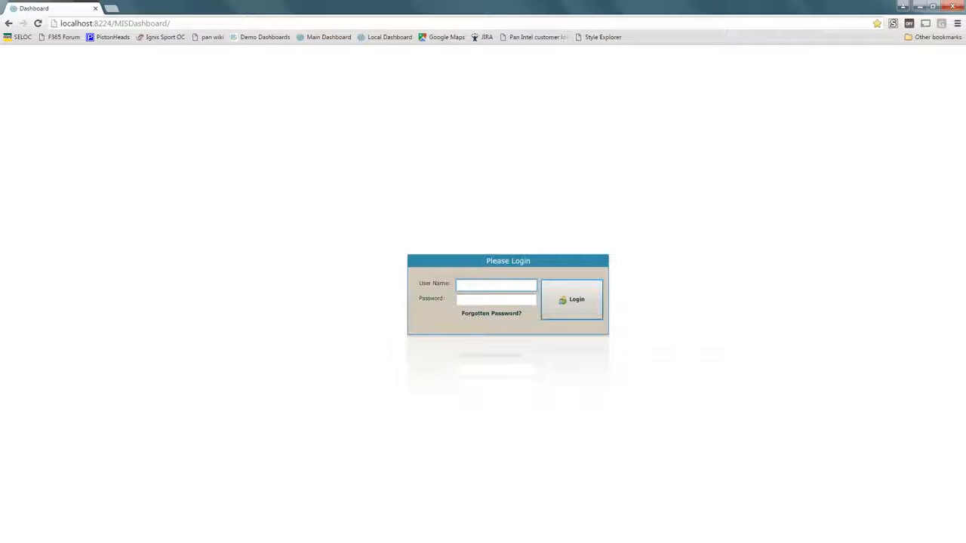
pyautogui.click(498, 288)
pyautogui.write('admin')
pyautogui.press('Tab')
pyautogui.write('a')
pyautogui.press('Return')
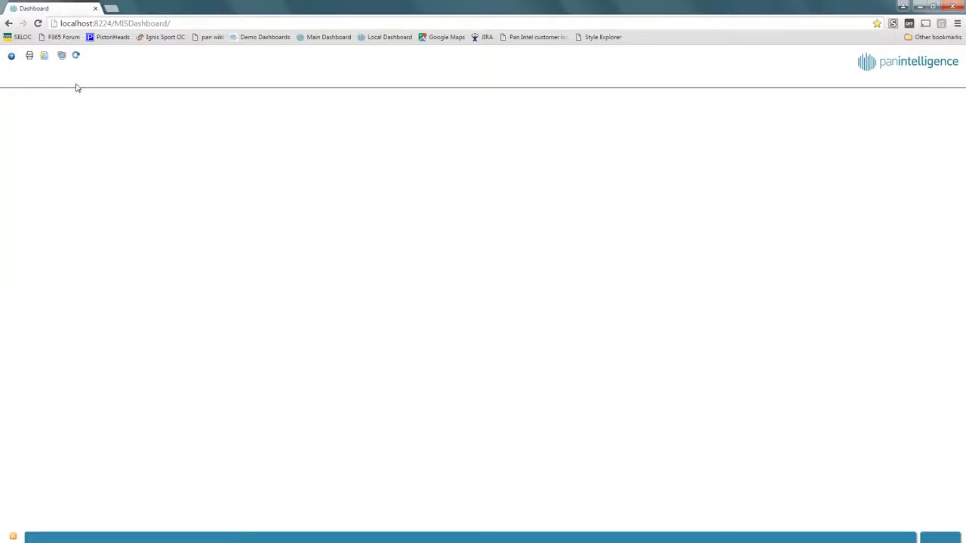
pyautogui.click(76, 81)
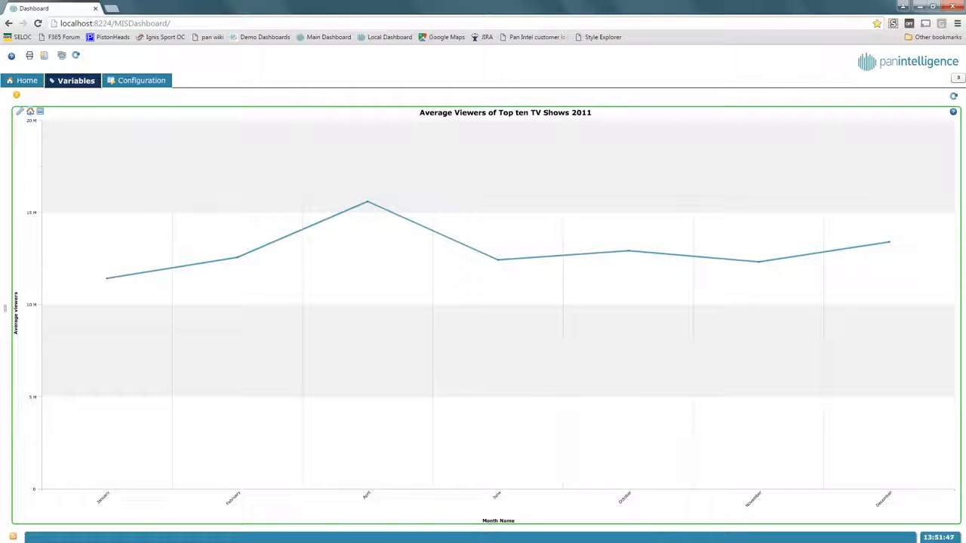
# Split the dashboard into two panels and start a new chart for the empty right panel
pyautogui.click(122, 86)
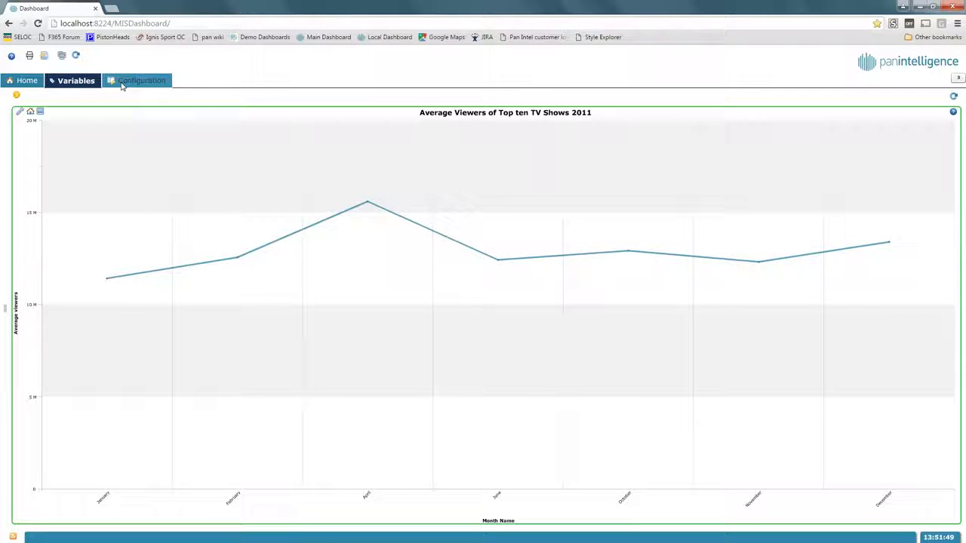
pyautogui.click(20, 111)
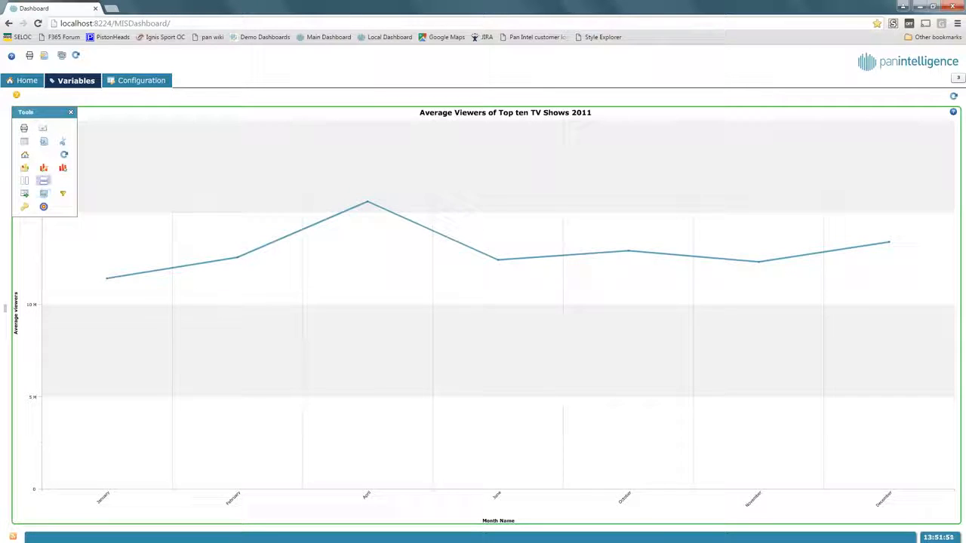
pyautogui.click(26, 182)
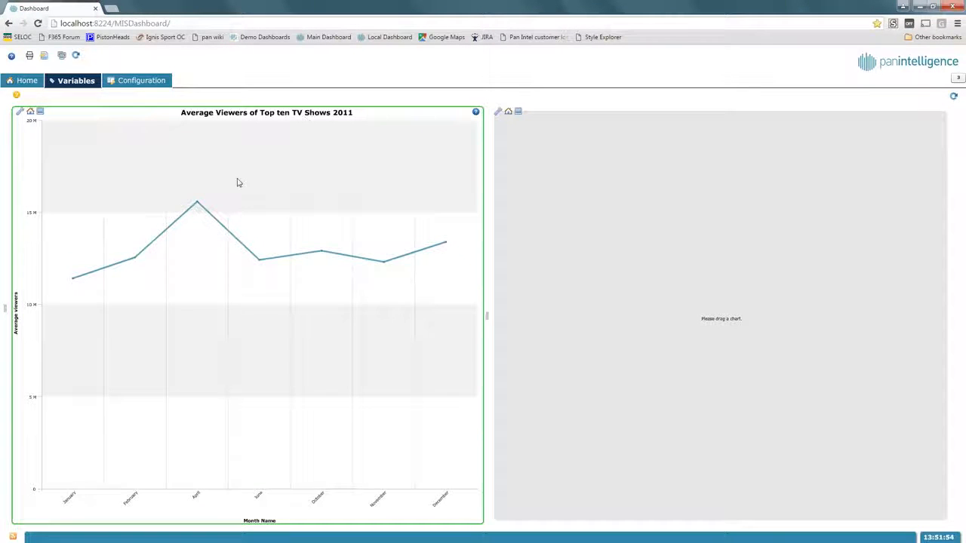
pyautogui.click(499, 112)
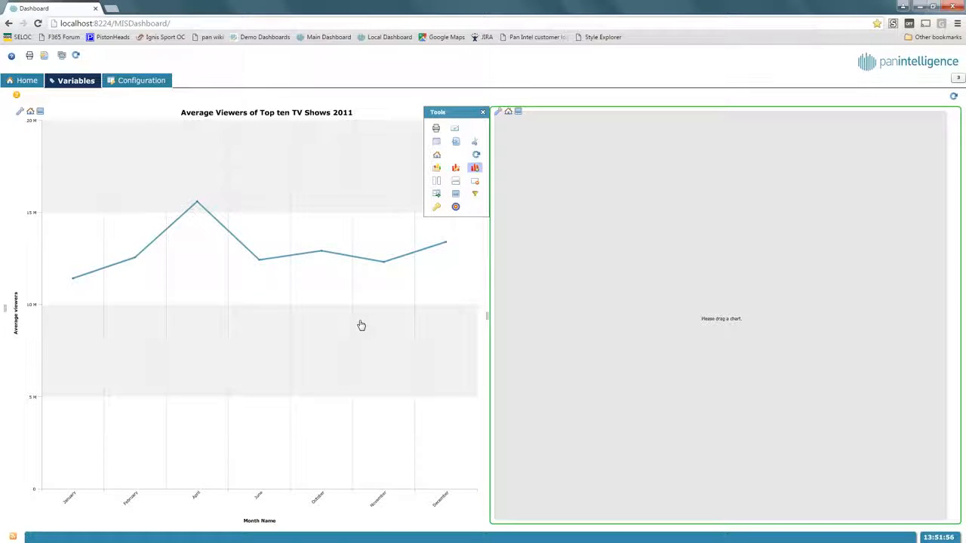
pyautogui.click(475, 167)
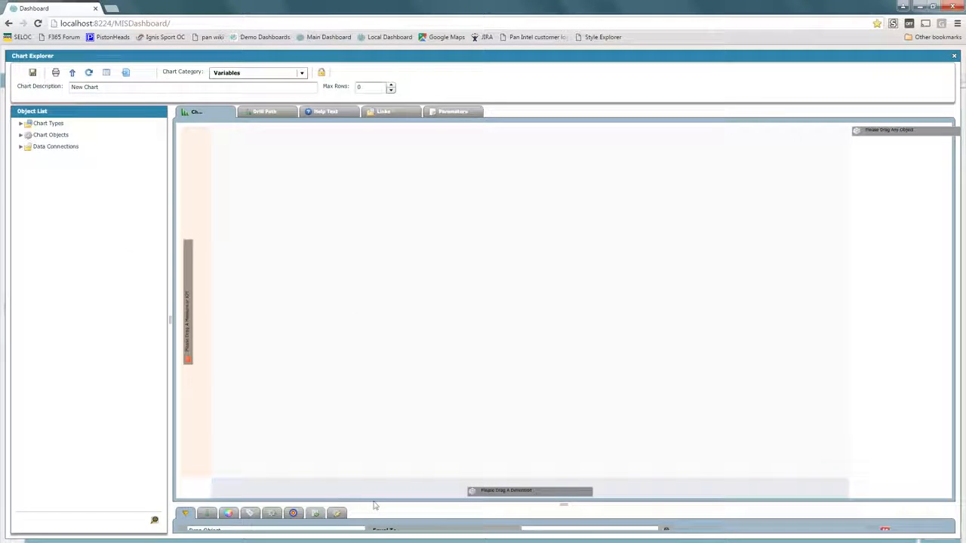
pyautogui.moveTo(375, 504); pyautogui.dragTo(386, 375)
# Plot TV Ratings Year on the X axis against Audience > Average viewers on the Y axis
pyautogui.click(21, 147)
pyautogui.doubleClick(43, 228)
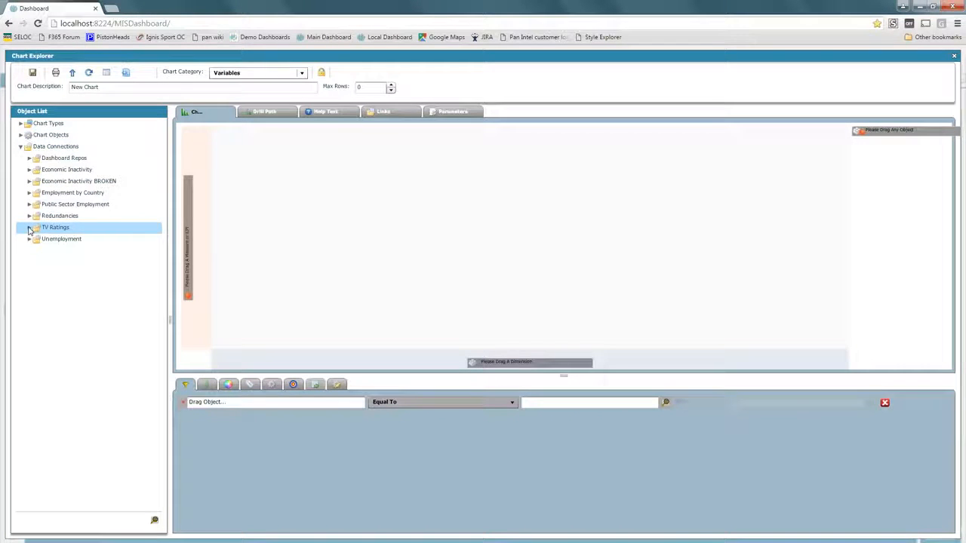
pyautogui.doubleClick(56, 297)
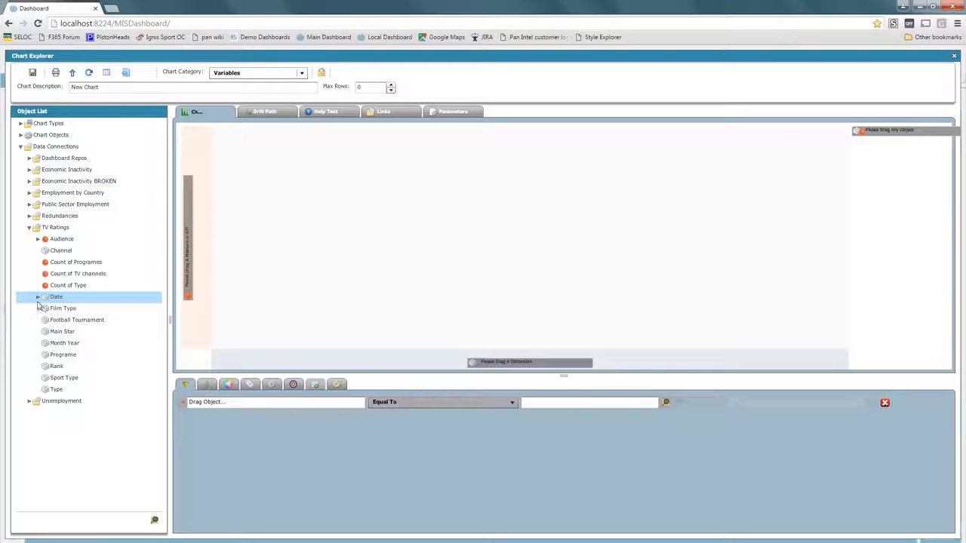
pyautogui.moveTo(61, 321); pyautogui.dragTo(295, 359)
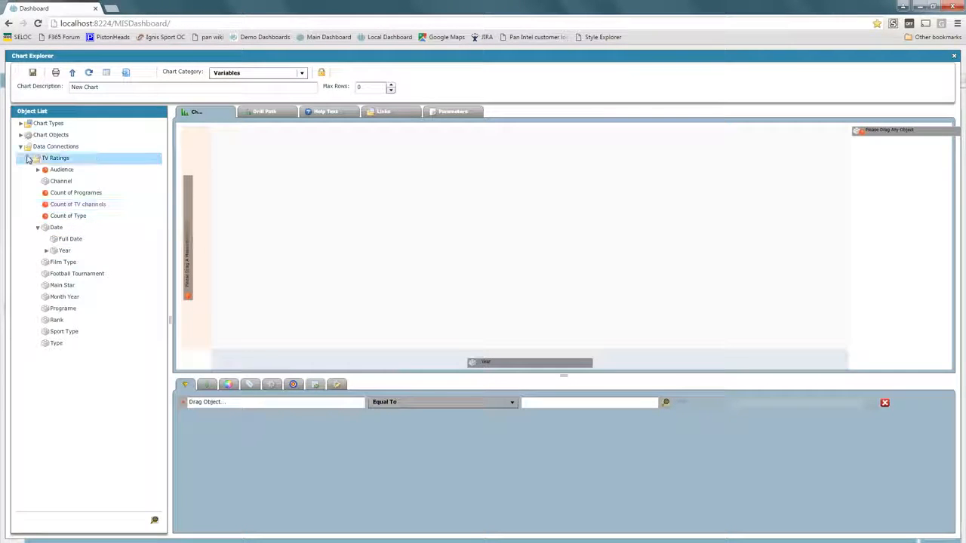
pyautogui.click(38, 170)
pyautogui.moveTo(66, 182); pyautogui.dragTo(190, 204)
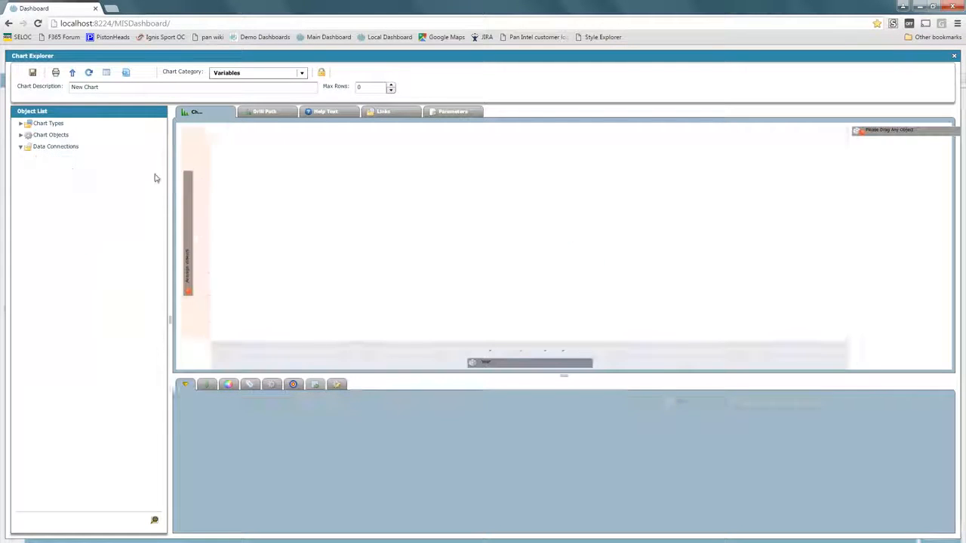
# Set the chart description to 'testing 123' and save it to the dashboard
pyautogui.moveTo(100, 86); pyautogui.dragTo(8, 101)
pyautogui.write('tes')
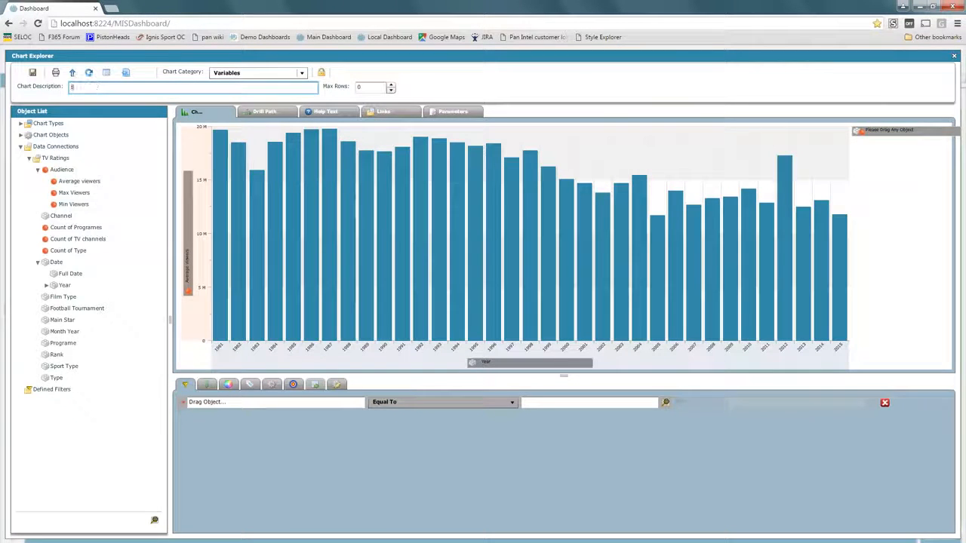
pyautogui.write('ting')
pyautogui.click(33, 72)
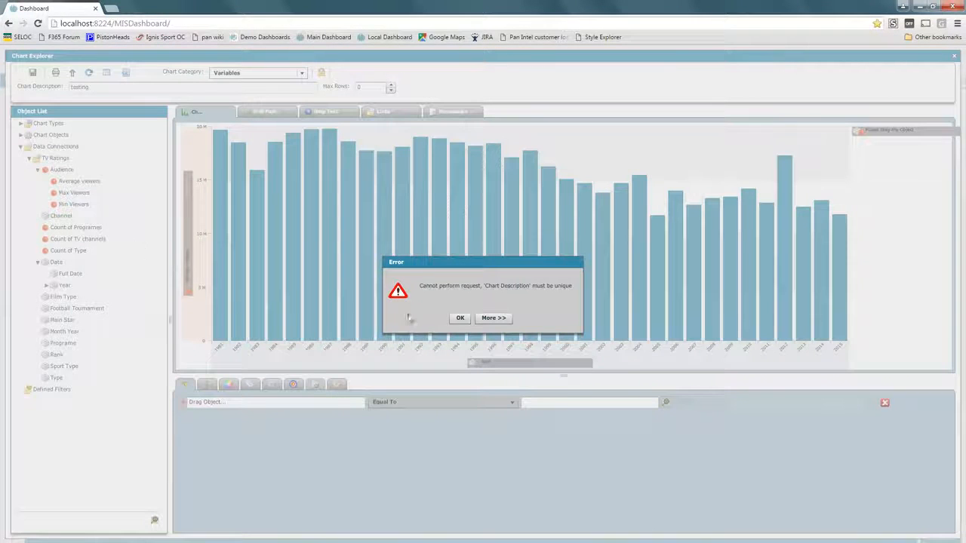
pyautogui.click(461, 319)
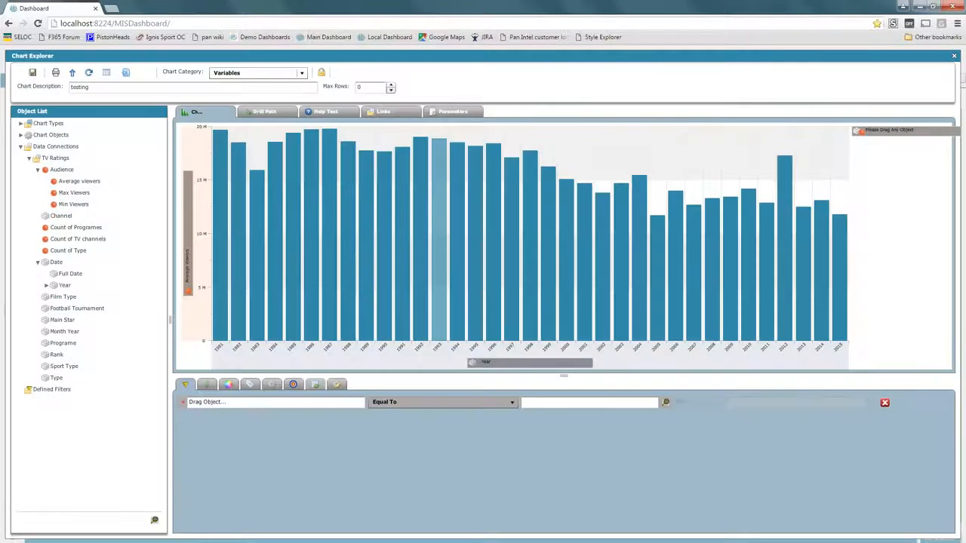
pyautogui.click(110, 87)
pyautogui.write('123')
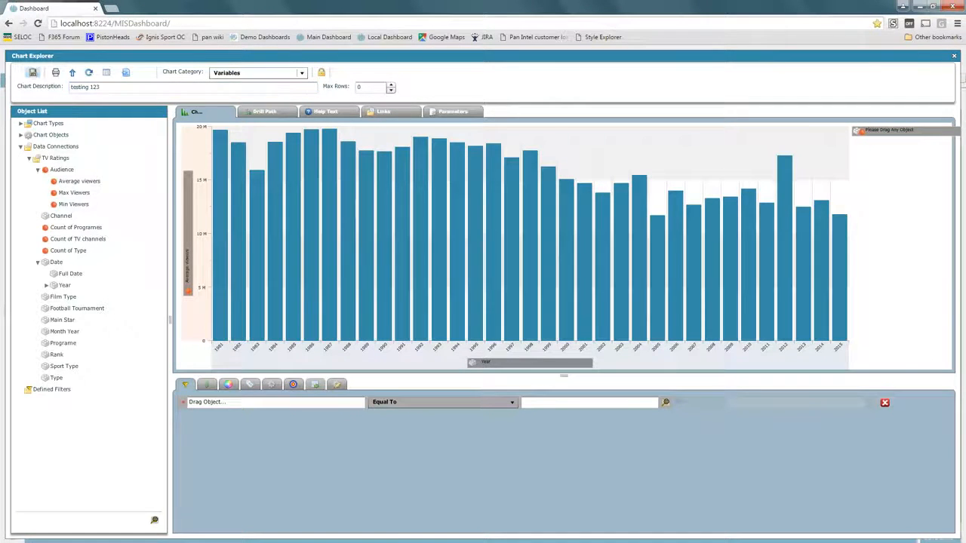
pyautogui.click(33, 72)
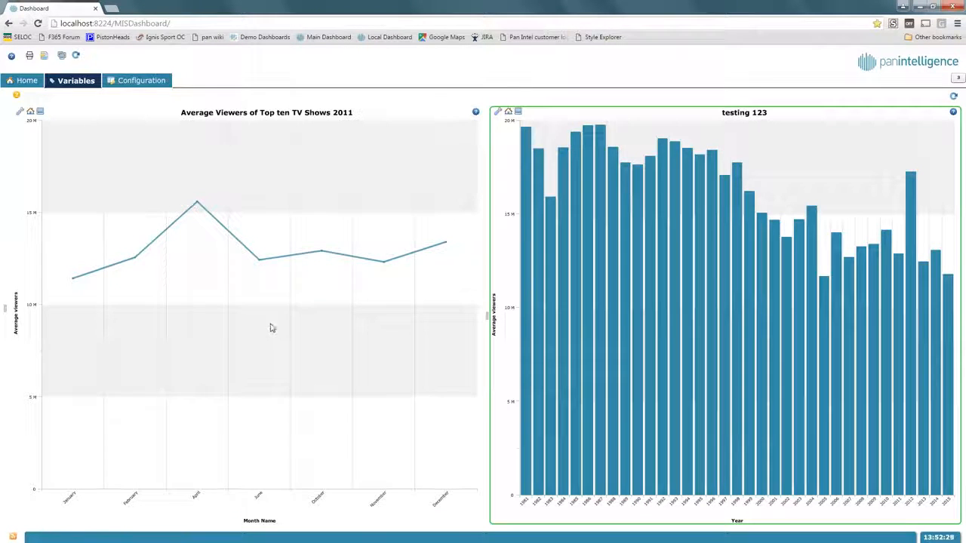
# Set the current_year global variable's value to 2012, save it, and reload the page
pyautogui.click(140, 83)
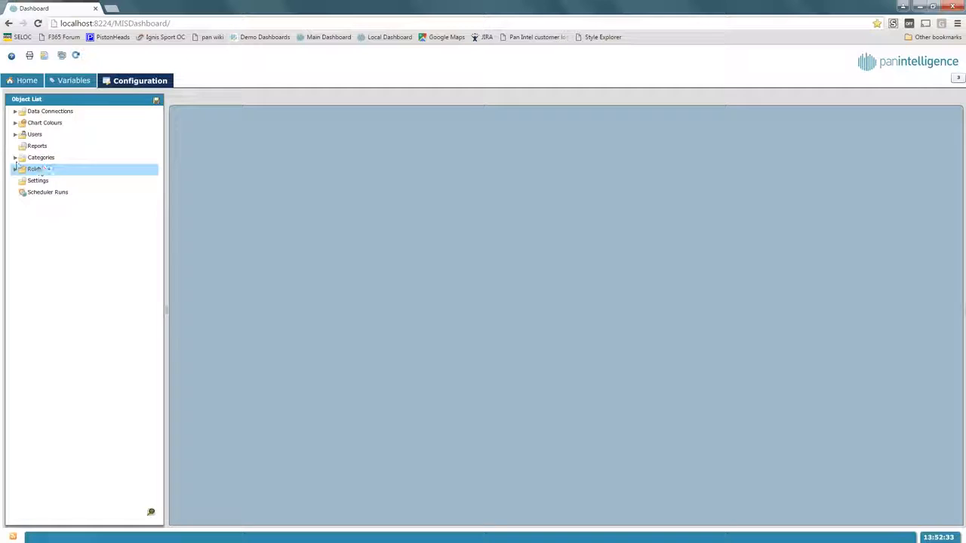
pyautogui.click(14, 158)
pyautogui.click(15, 157)
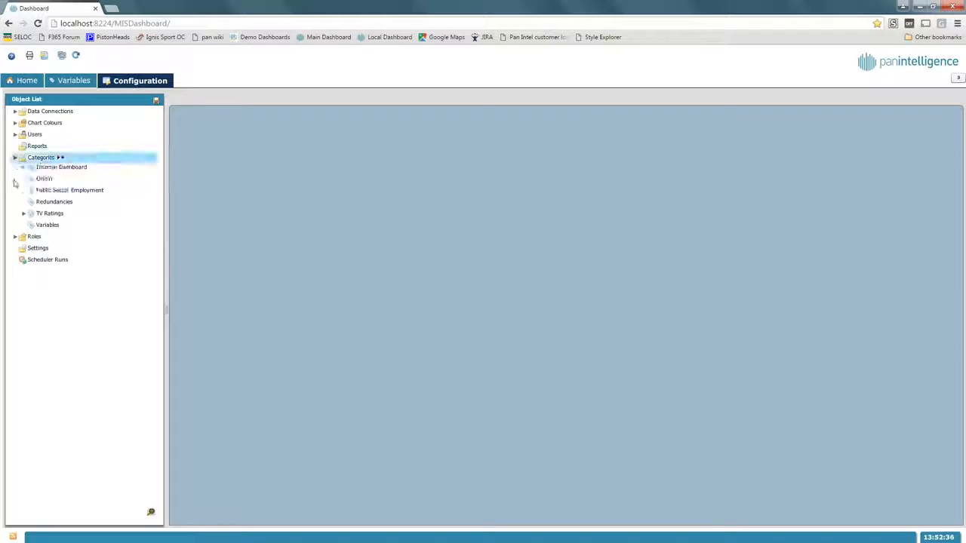
pyautogui.click(30, 183)
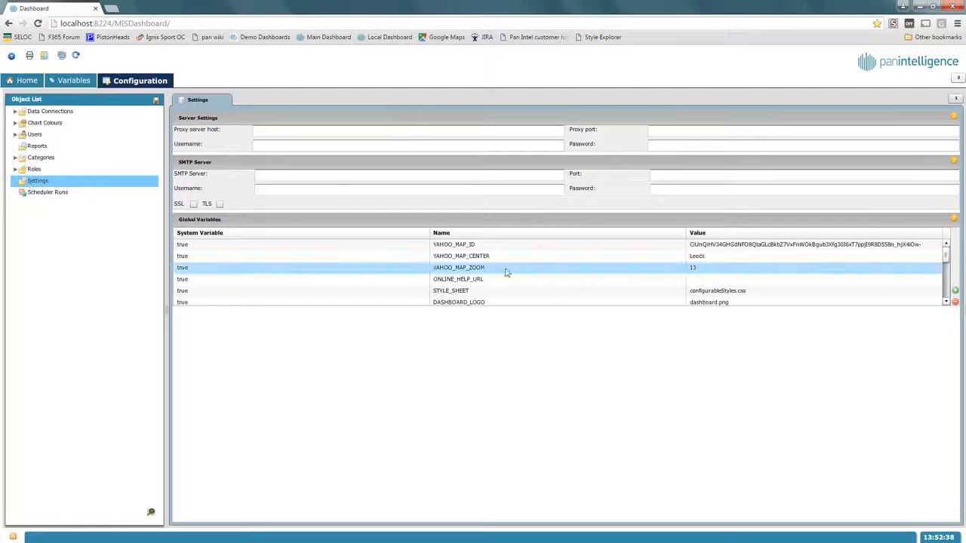
pyautogui.scroll(-4, 945, 256)
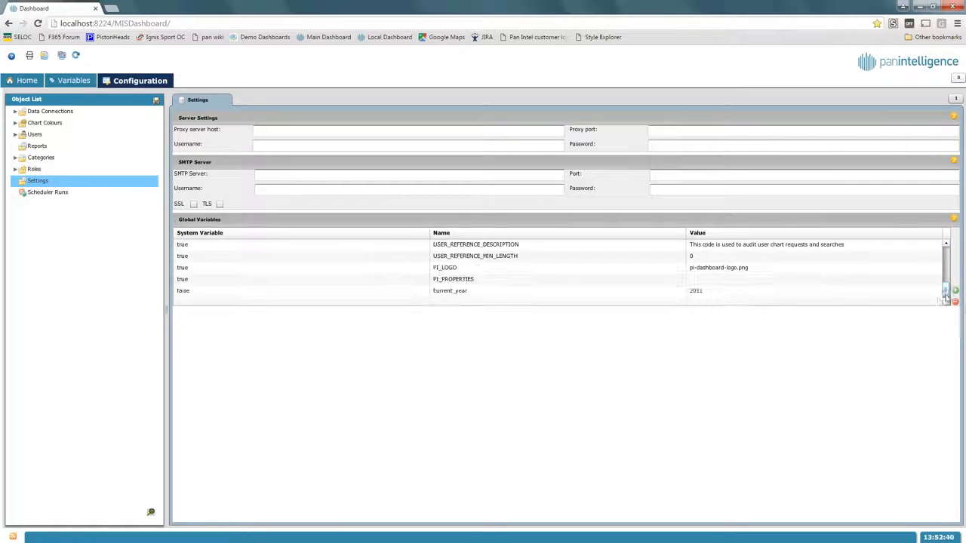
pyautogui.doubleClick(696, 292)
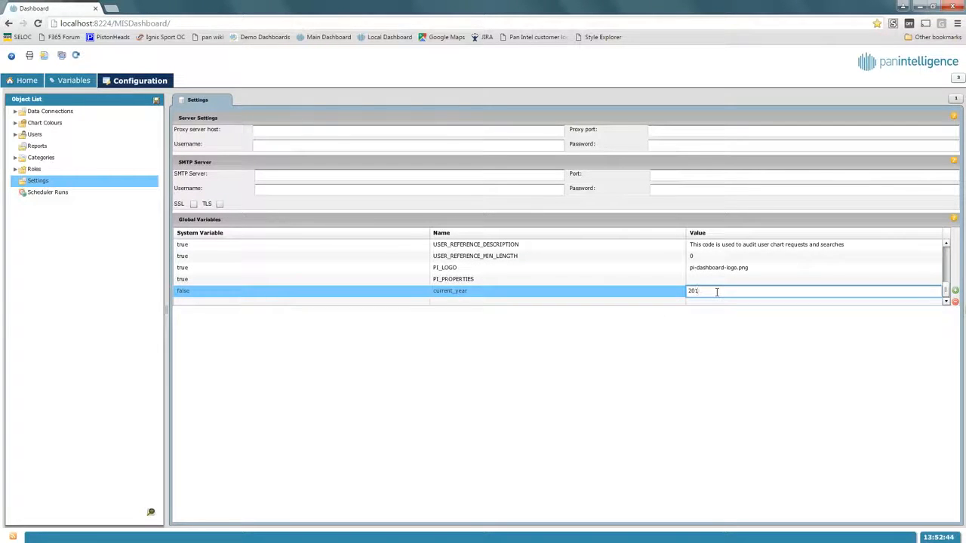
pyautogui.write('2')
pyautogui.click(157, 100)
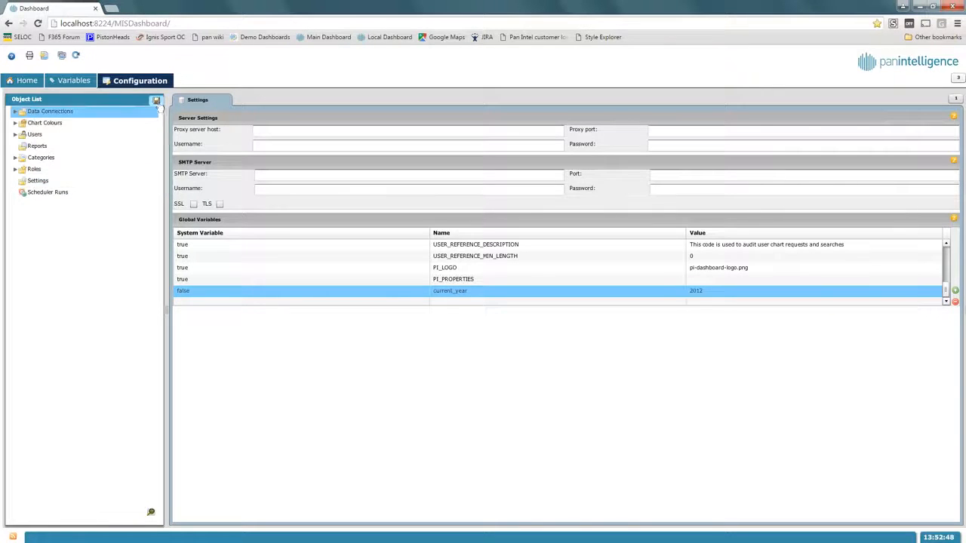
pyautogui.click(38, 23)
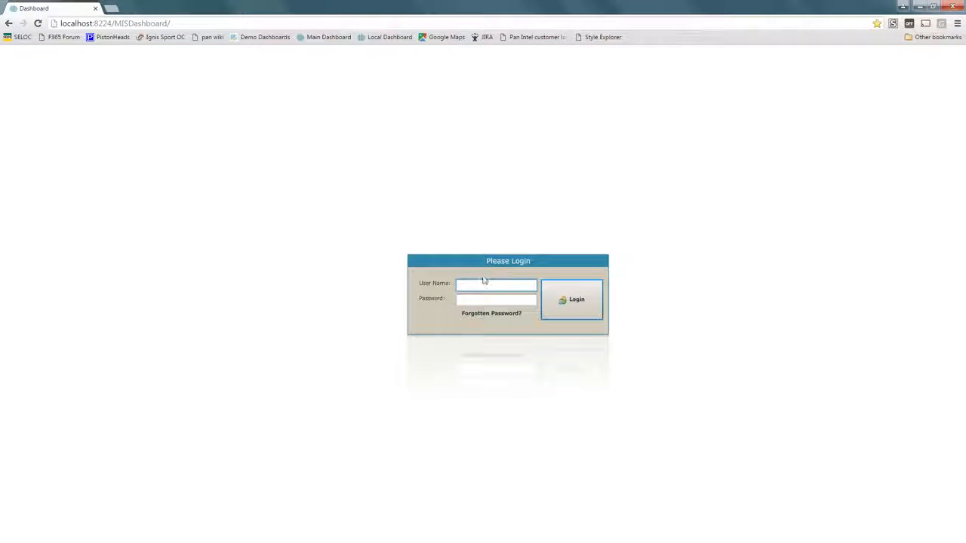
# Sign back in with the user name and password and open the Variables dashboard
pyautogui.click(478, 283)
pyautogui.write('admin')
pyautogui.press('Tab')
pyautogui.write('a')
pyautogui.press('Return')
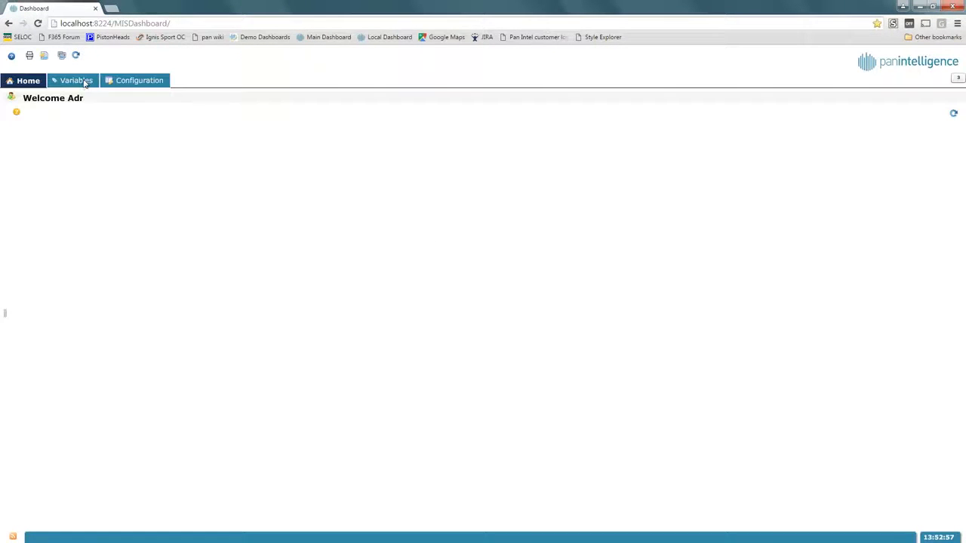
pyautogui.click(80, 80)
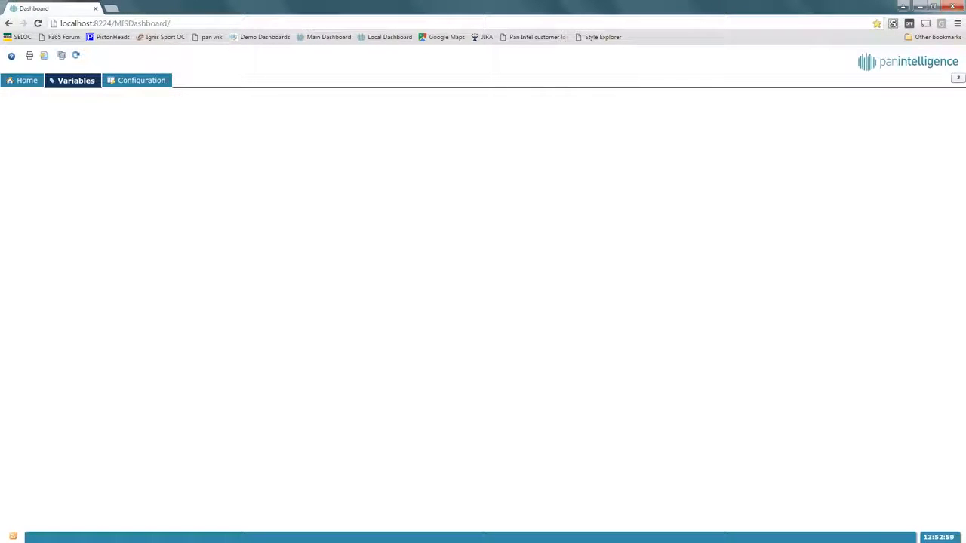